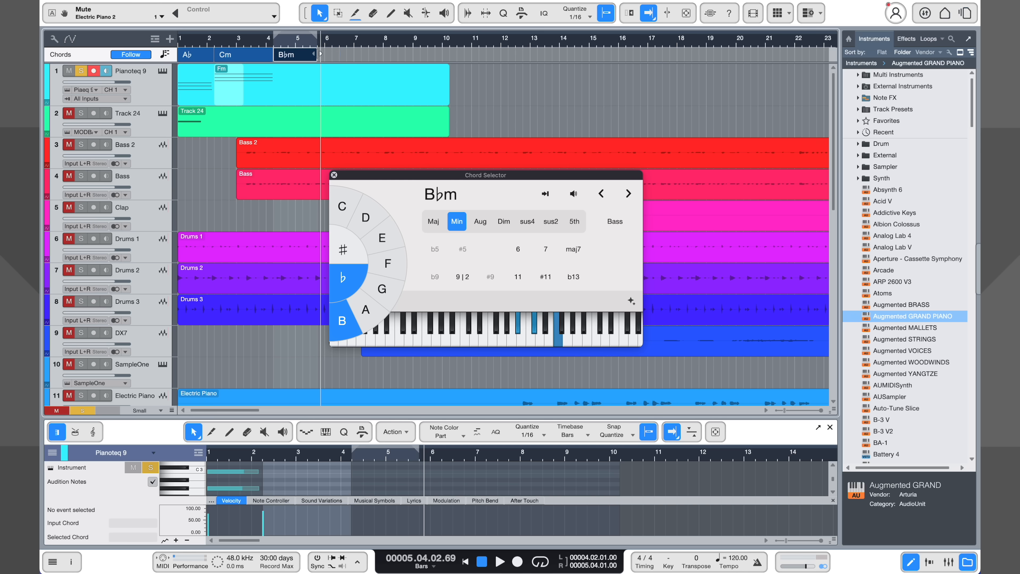
left_click_drag(321, 54, 326, 53)
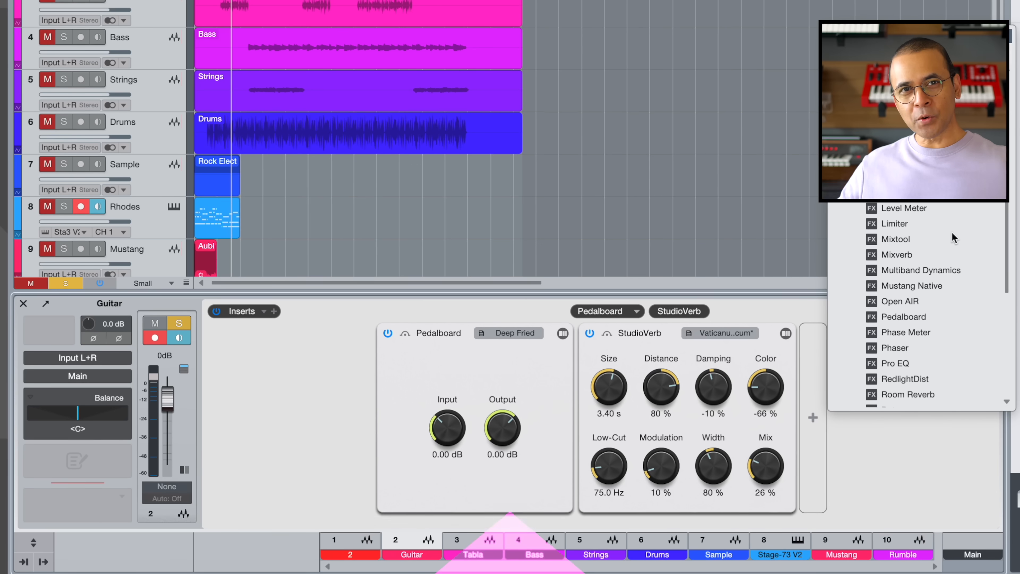
Add Pro EQ to the Guitar channel, cutting about 6.9 dB at 115 Hz and boosting about 5.6 dB at 658 Hz
scroll(952, 233, "down", 4)
left_click(924, 304)
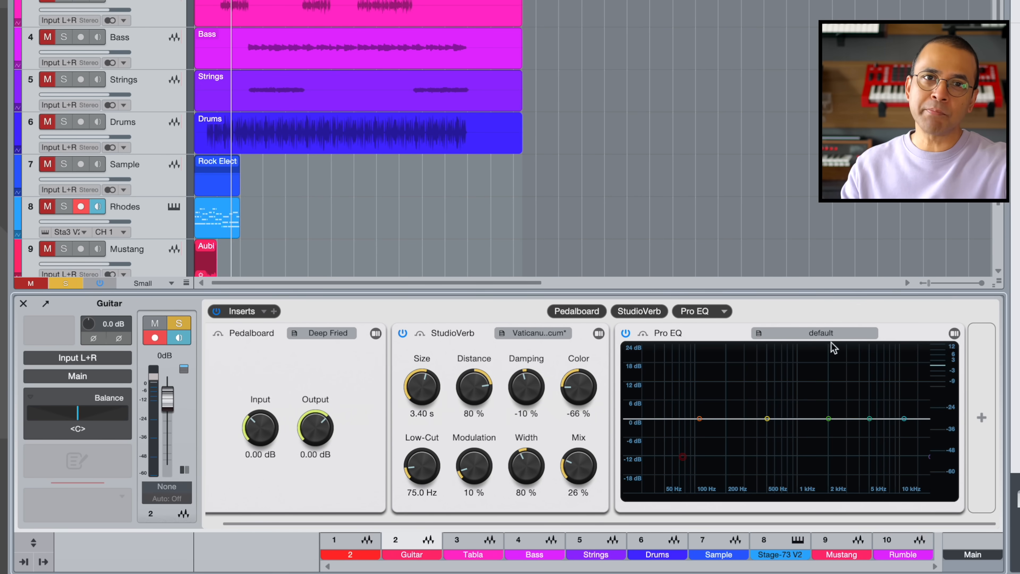
left_click_drag(701, 421, 703, 440)
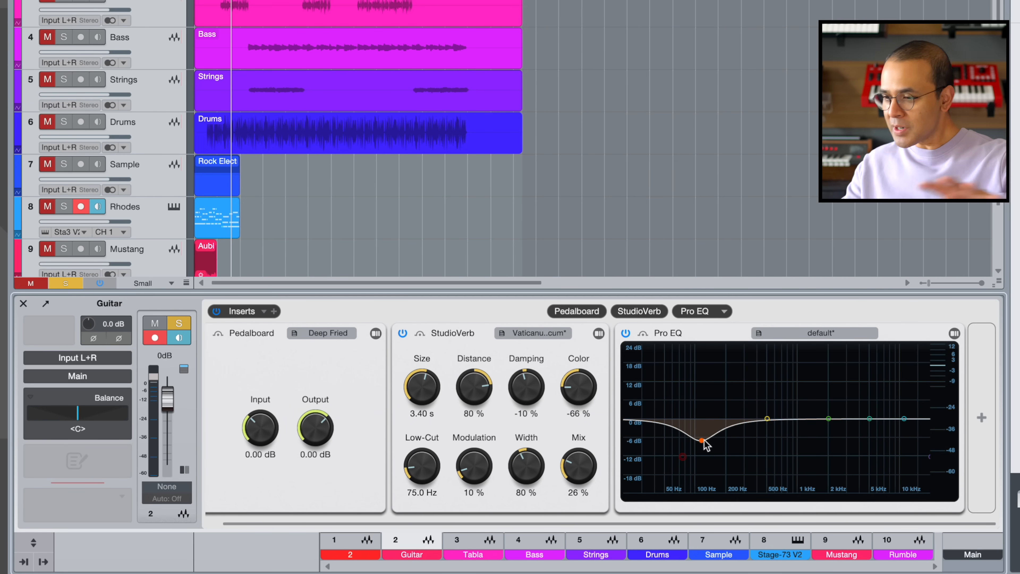
left_click_drag(767, 419, 768, 412)
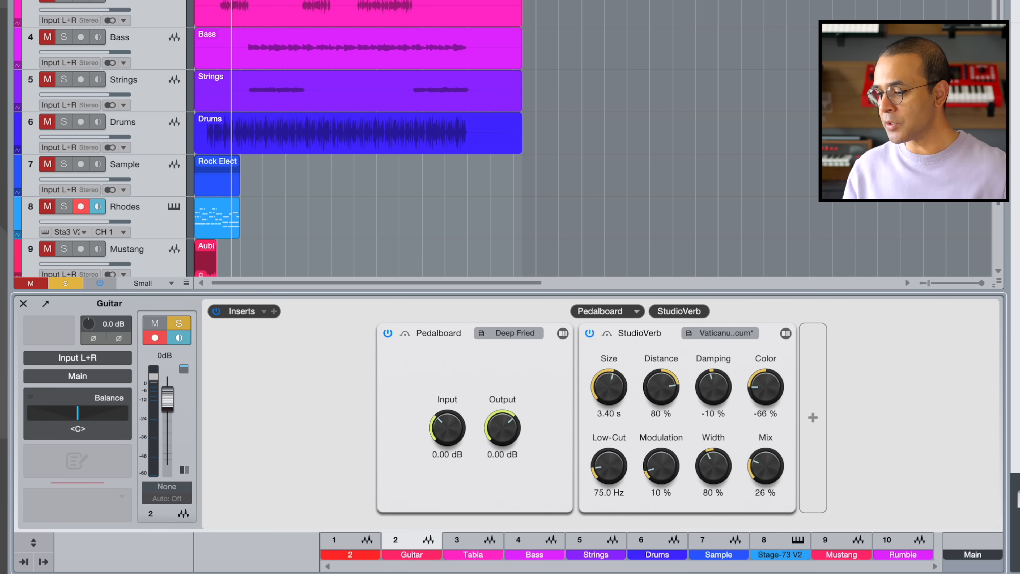
Compare the mixing console with the Guitar channel overview and look at Pro EQ's full editor
key("F3")
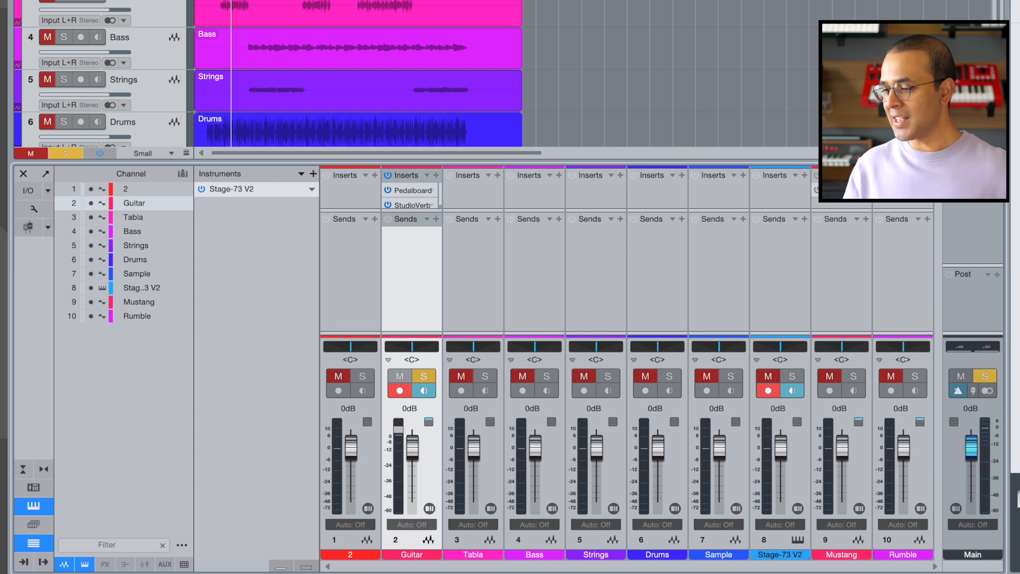
key("F3")
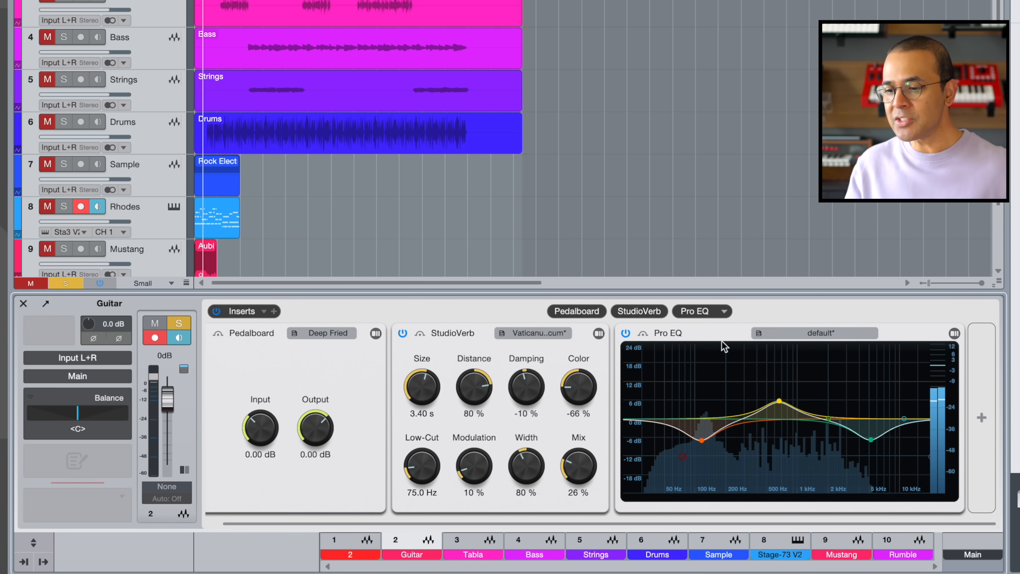
left_click(954, 335)
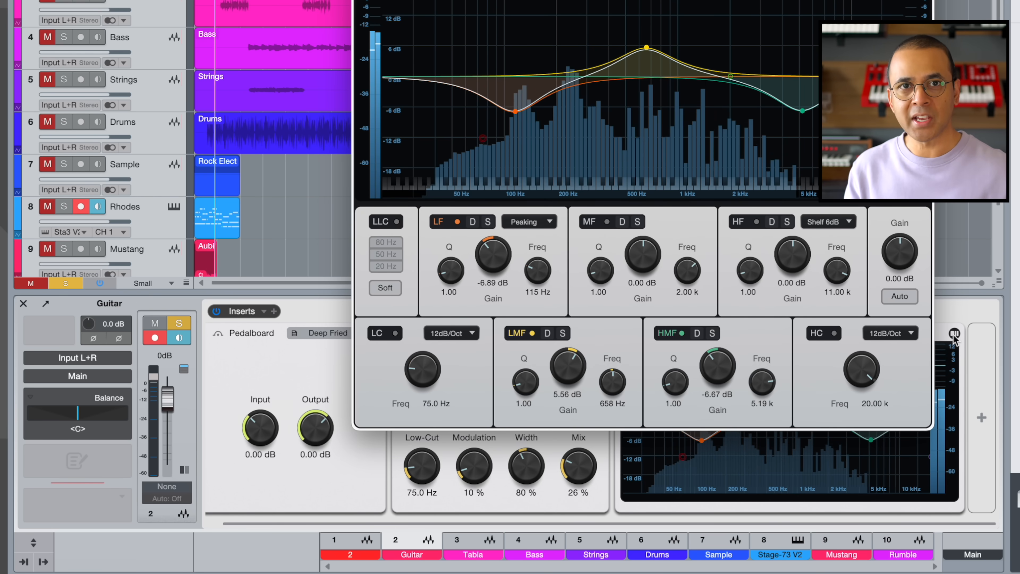
left_click(954, 334)
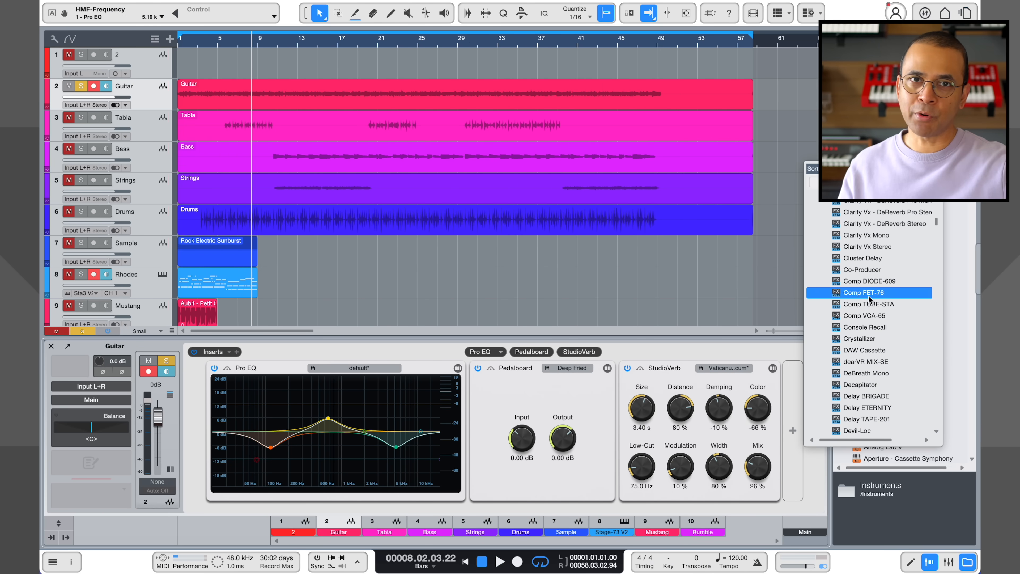
Add the Comp FET-76 compressor to the Guitar channel's inserts and open its full editor, placed over the arrangement
left_click(867, 293)
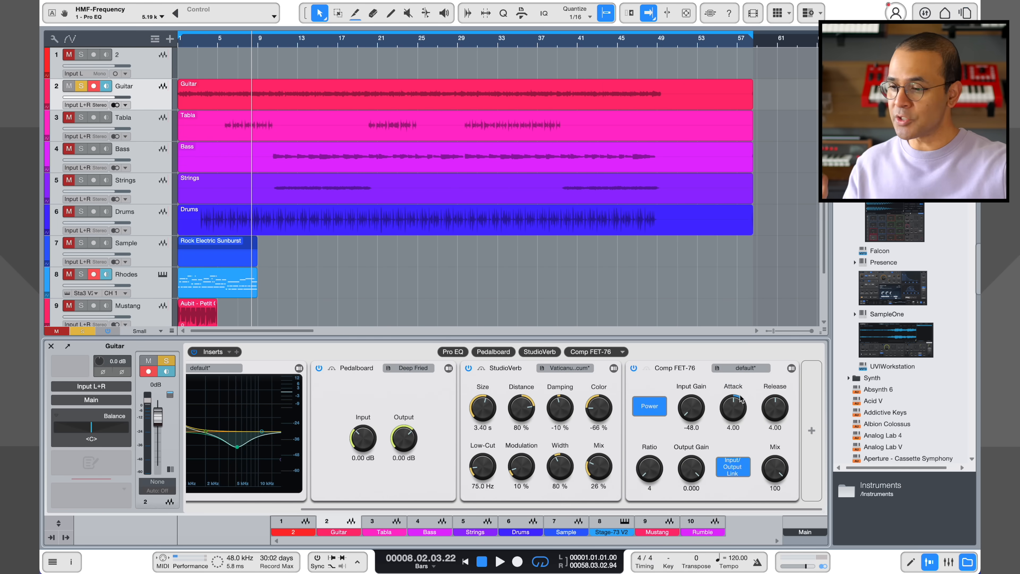
left_click(791, 369)
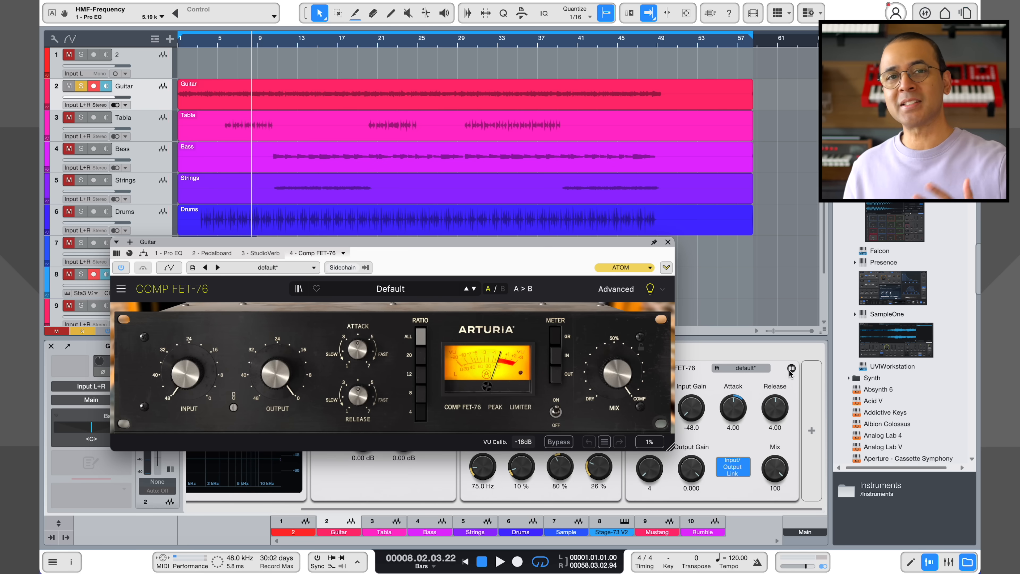
left_click_drag(528, 243, 606, 98)
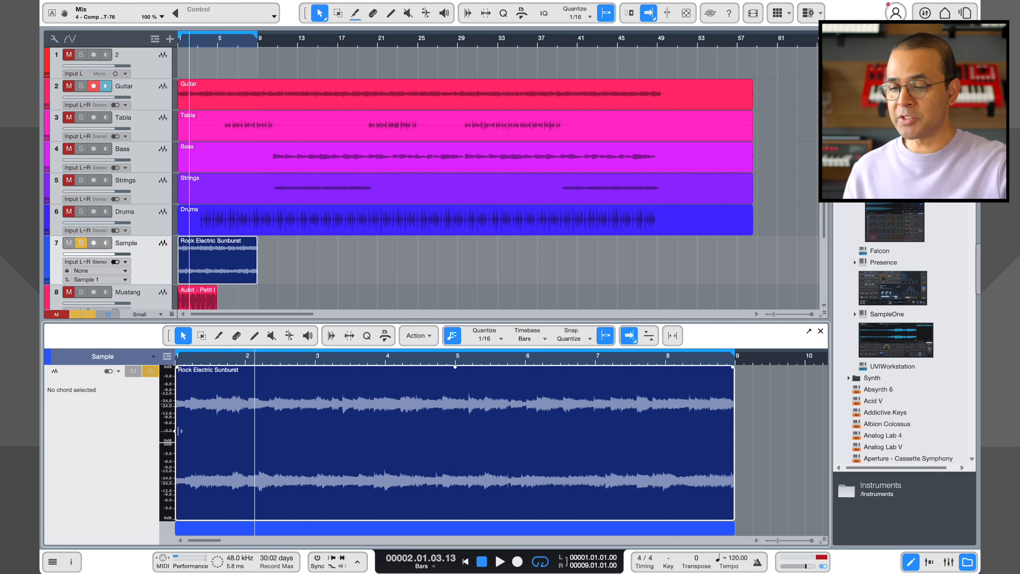
Play the Rock Electric Sunburst sample from the start and add an instrument track below the Sample track
key("comma")
key("space")
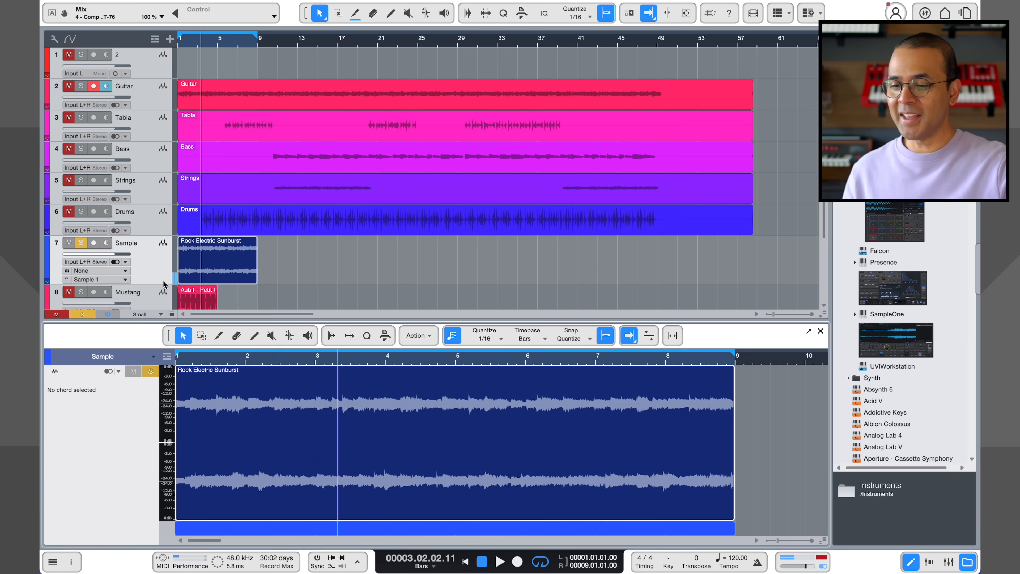
right_click(186, 314)
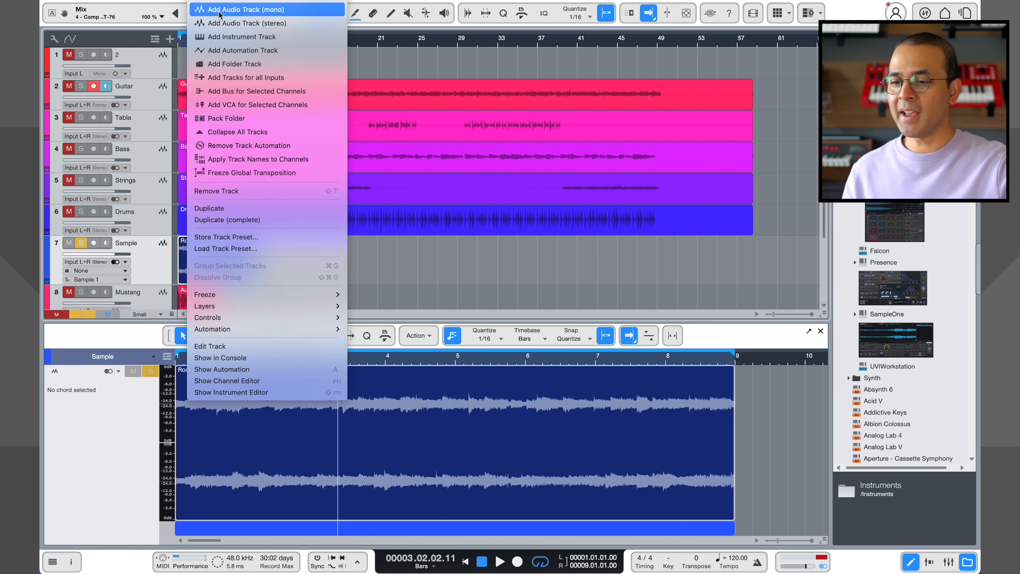
left_click(228, 37)
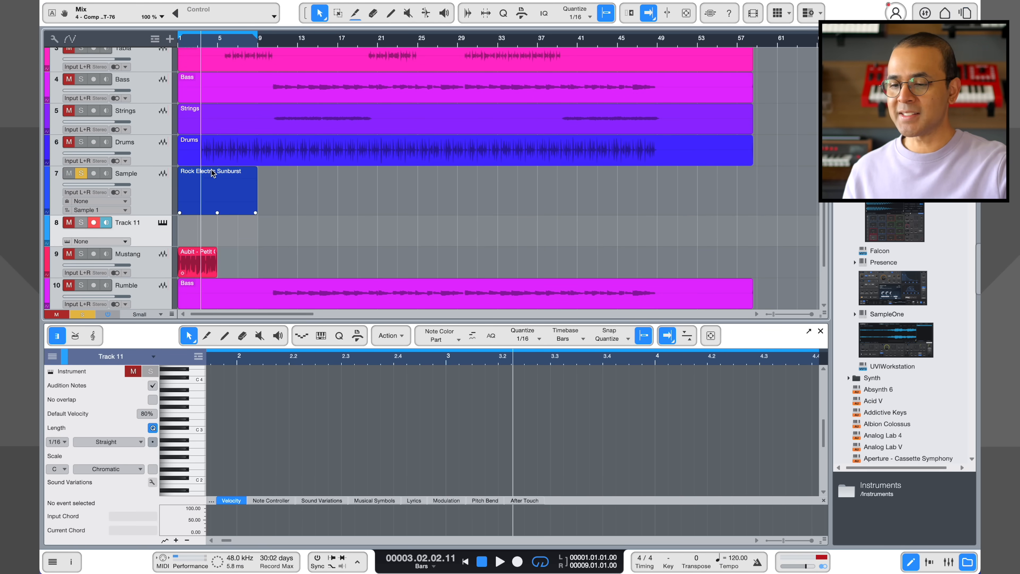
Copy the Rock Electric Sunburst audio event onto the new instrument track, converting it with Extract Notes
left_click_drag(240, 173, 211, 236)
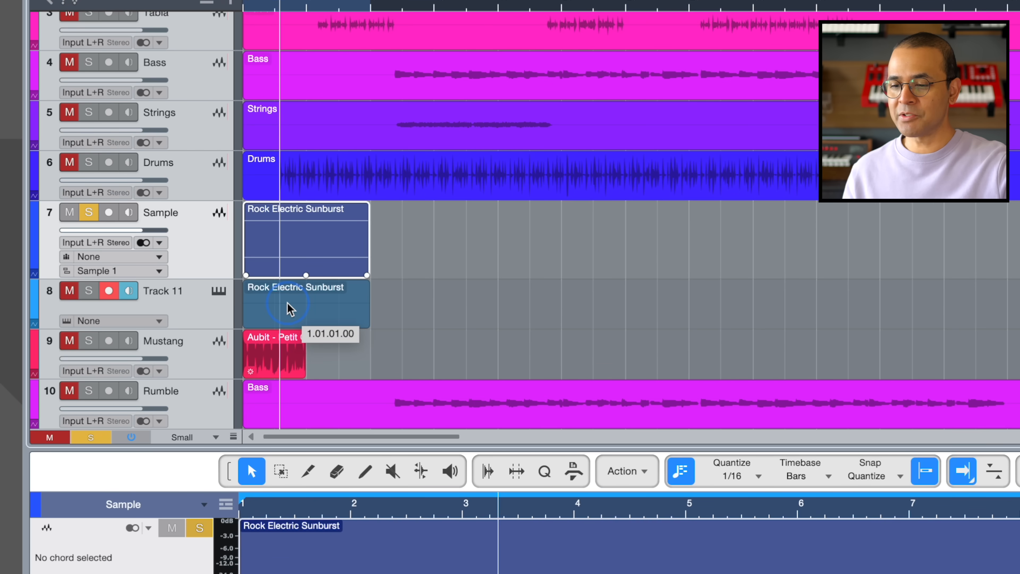
left_click_drag(286, 302, 286, 301)
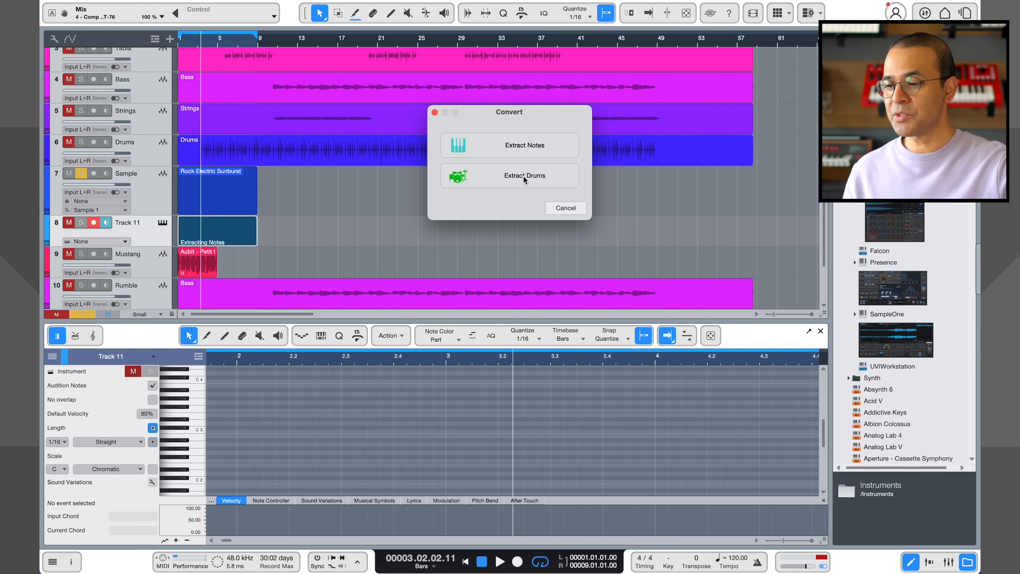
left_click(530, 145)
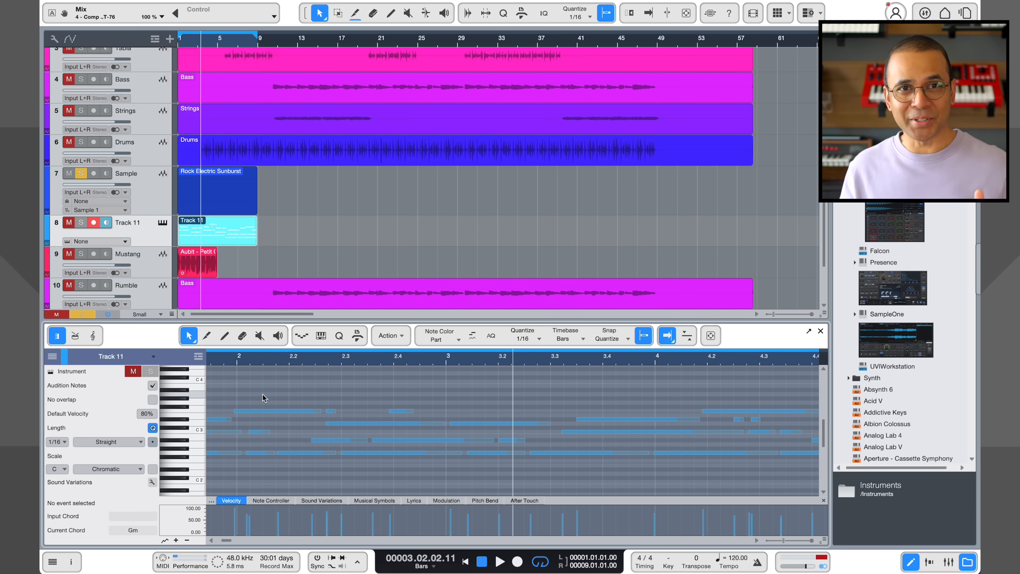
Assign the Augmented GRAND PIANO instrument to Track 11 and play back the extracted notes
scroll(918, 320, "down", 5)
left_click(918, 316)
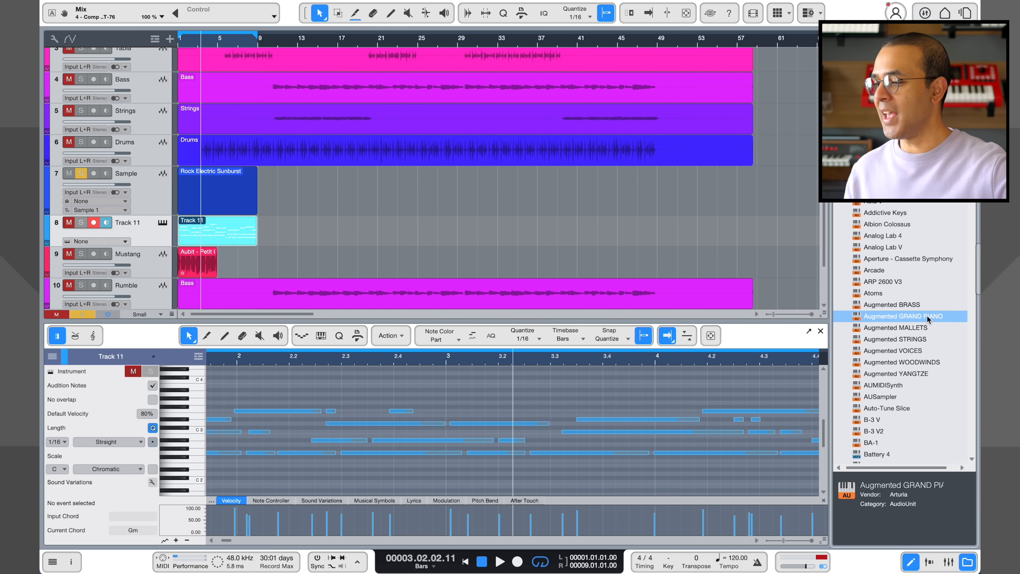
left_click_drag(928, 318, 152, 225)
left_click(499, 562)
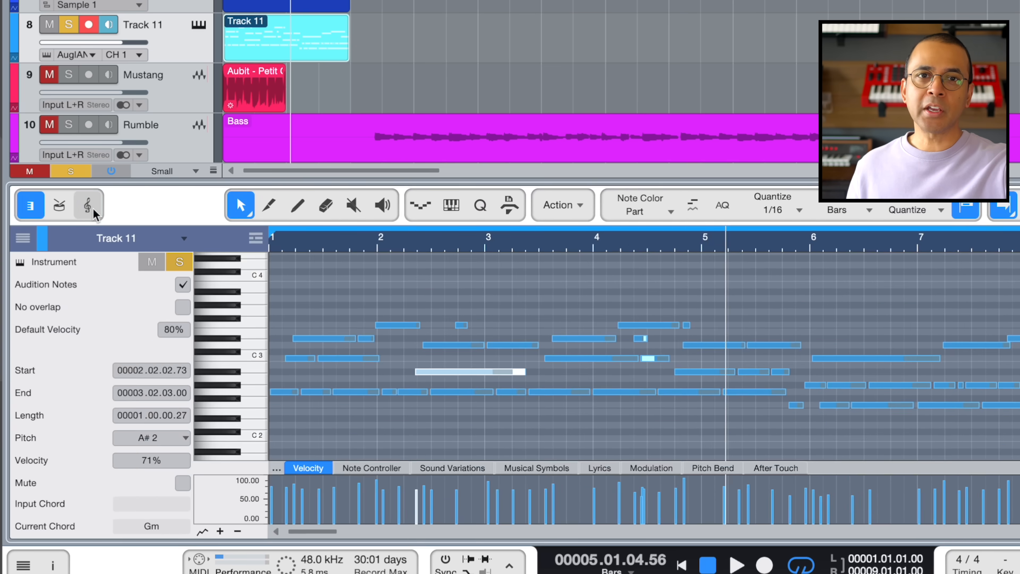
Show Track 11's extracted notes in Score View and play them back
left_click(92, 207)
left_click(737, 565)
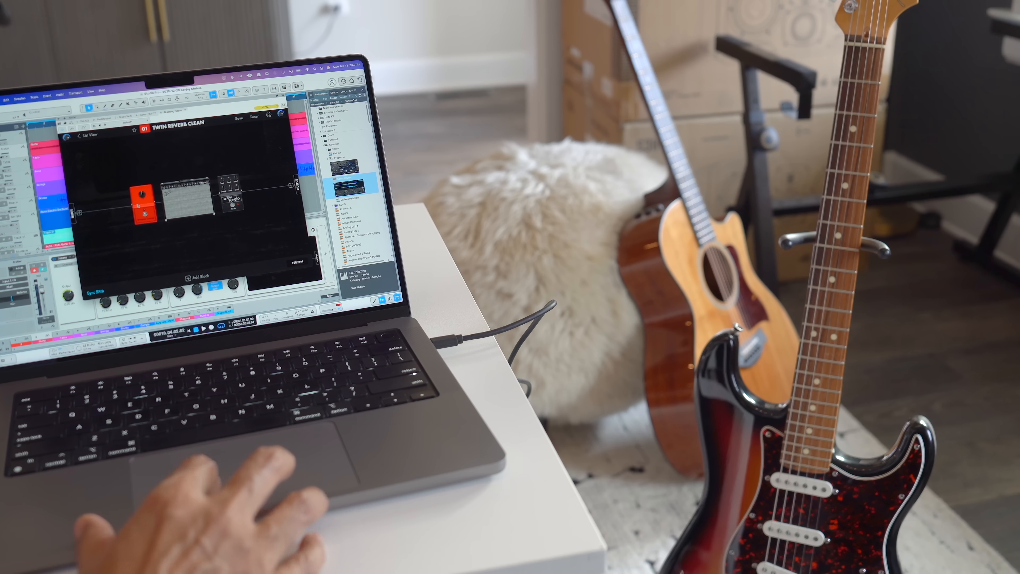
left_click(137, 205)
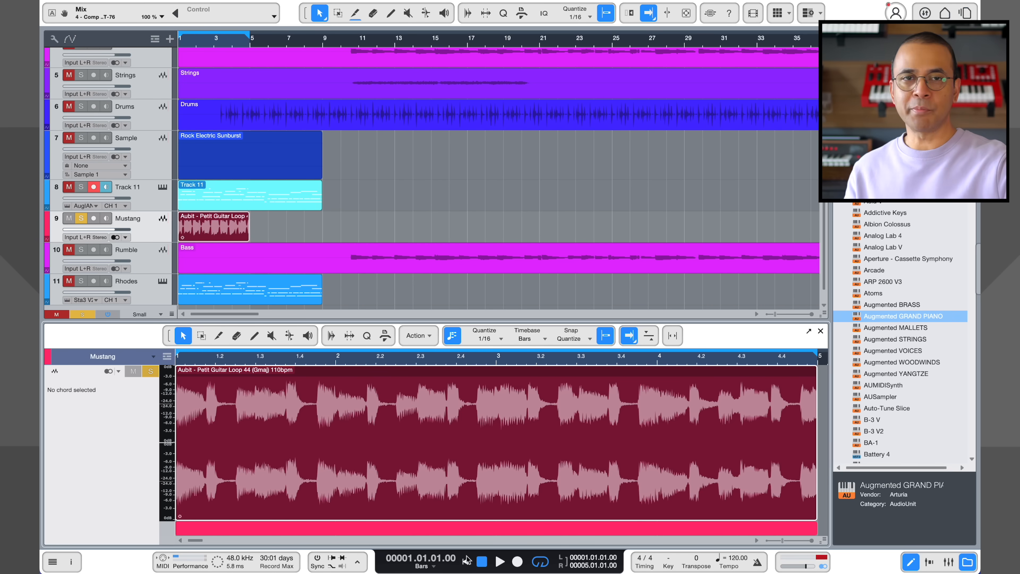
Play the Mustang track's guitar loop from the start and compare Mustang Native bypassed and active
key("space")
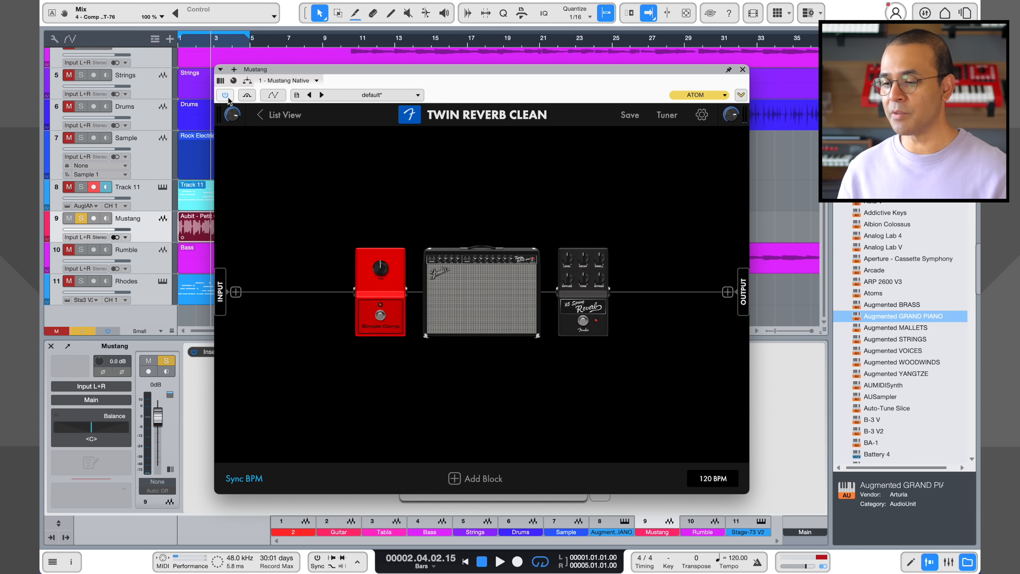
left_click(466, 559)
key("space")
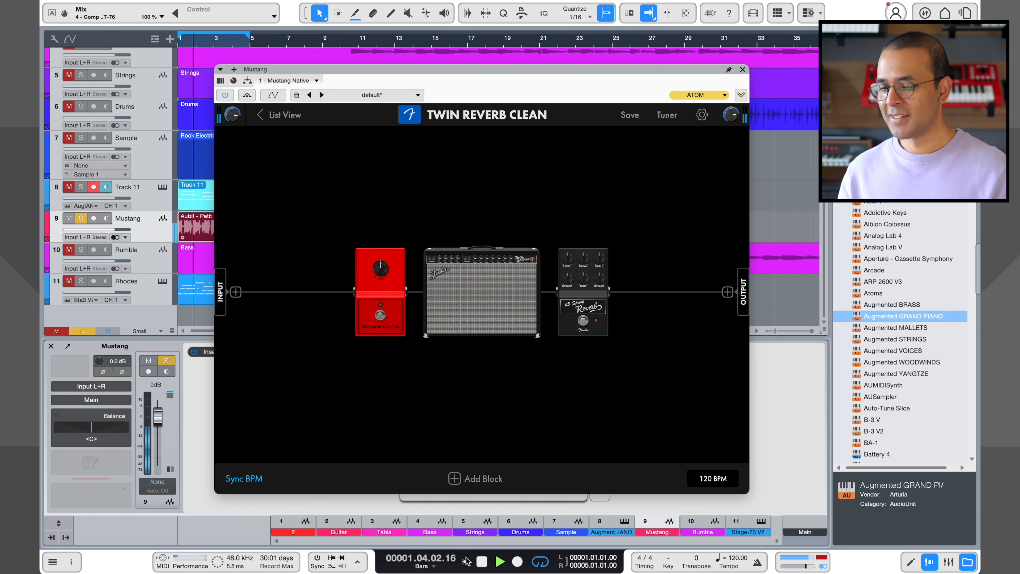
left_click(224, 99)
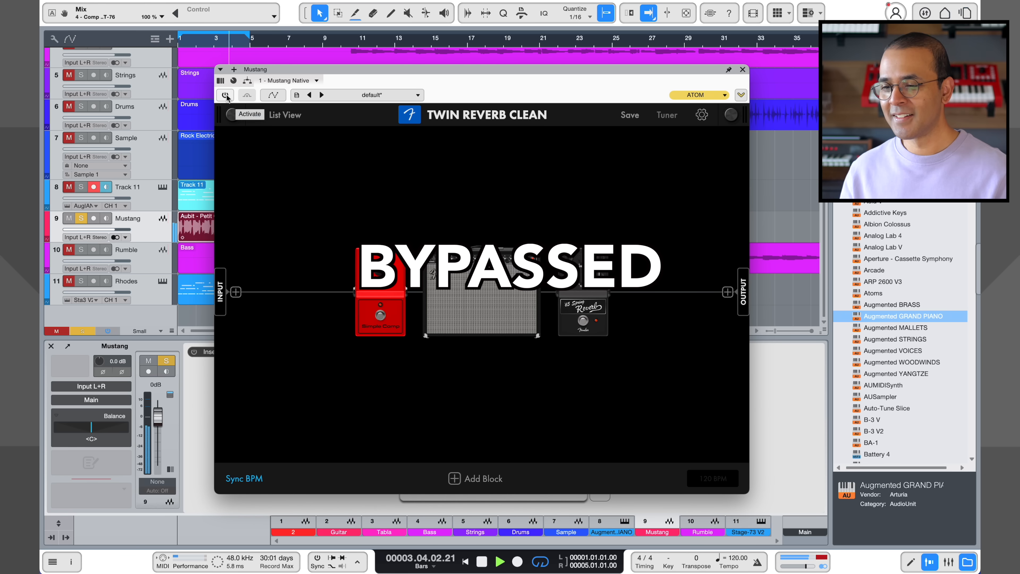
left_click(226, 96)
Open the '65 Twin Reverb amp in Mustang Native, adjust its Gain and set Treble to 6.1
left_click(473, 267)
left_click(473, 267)
left_click(473, 267)
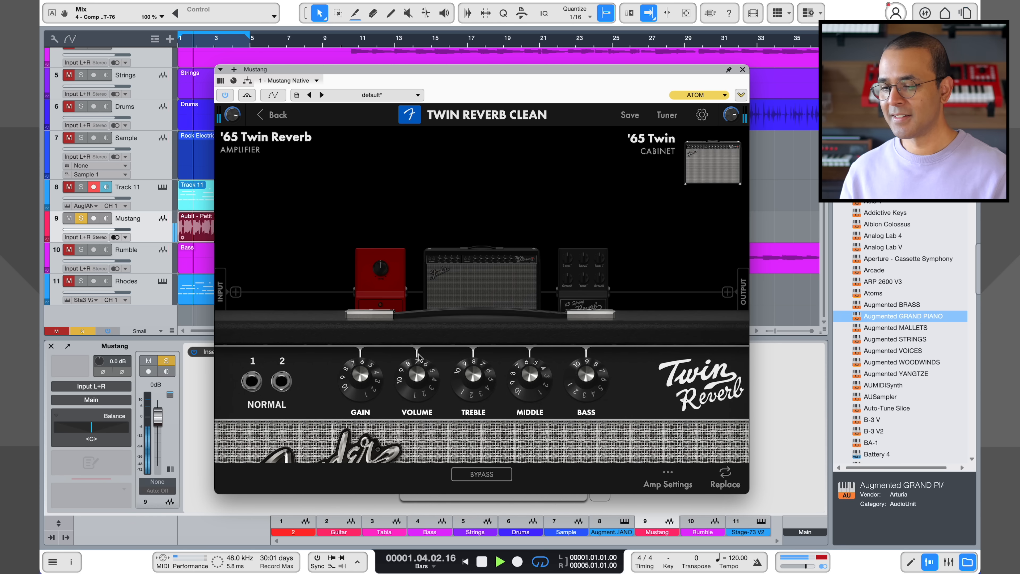
left_click_drag(358, 386, 388, 370)
left_click_drag(476, 383, 476, 404)
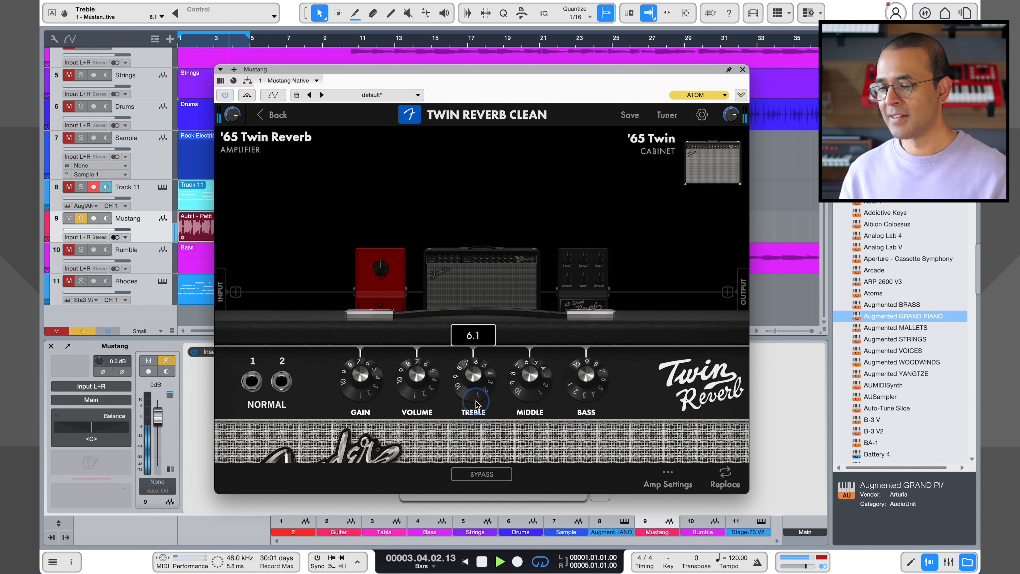
Open the '65 Spring reverb pedal, set Level to about 8.3 and adjust its Decay and Dwell
left_click(586, 287)
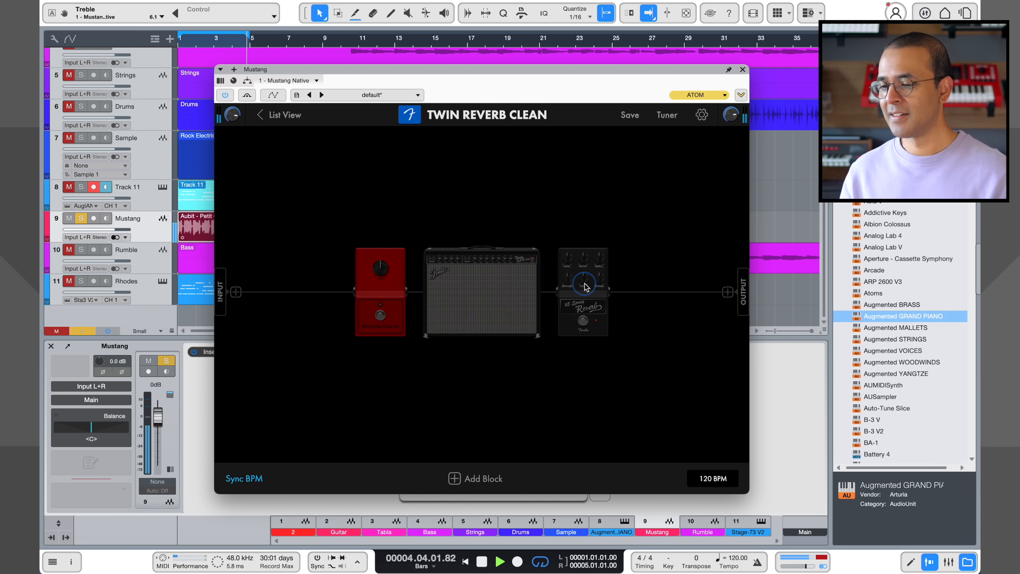
left_click(422, 167)
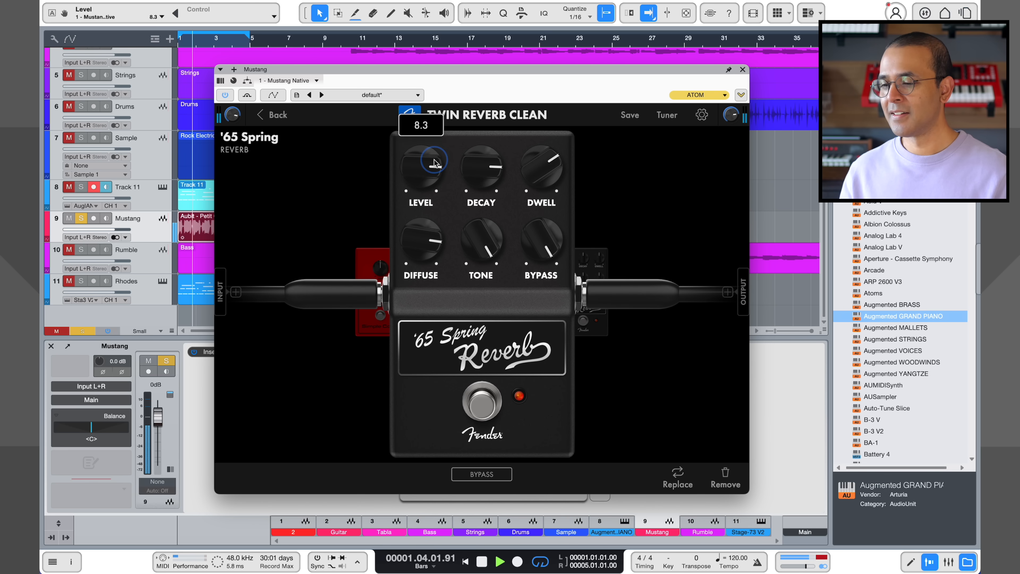
left_click_drag(497, 177, 535, 215)
Compare the '65 Spring reverb on and off, leave it bypassed and close the pedal view
left_click(483, 417)
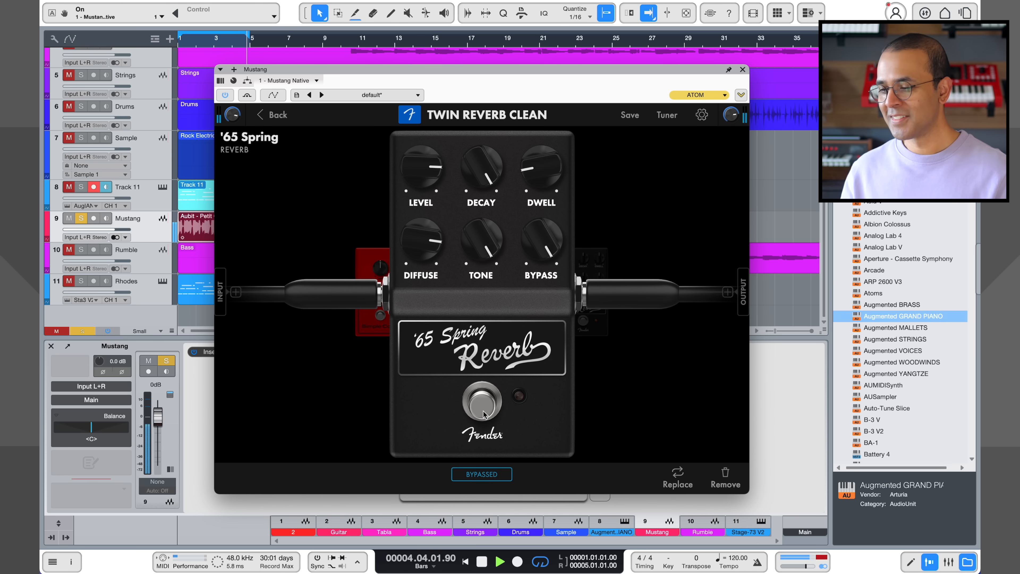
left_click(483, 415)
left_click(483, 415)
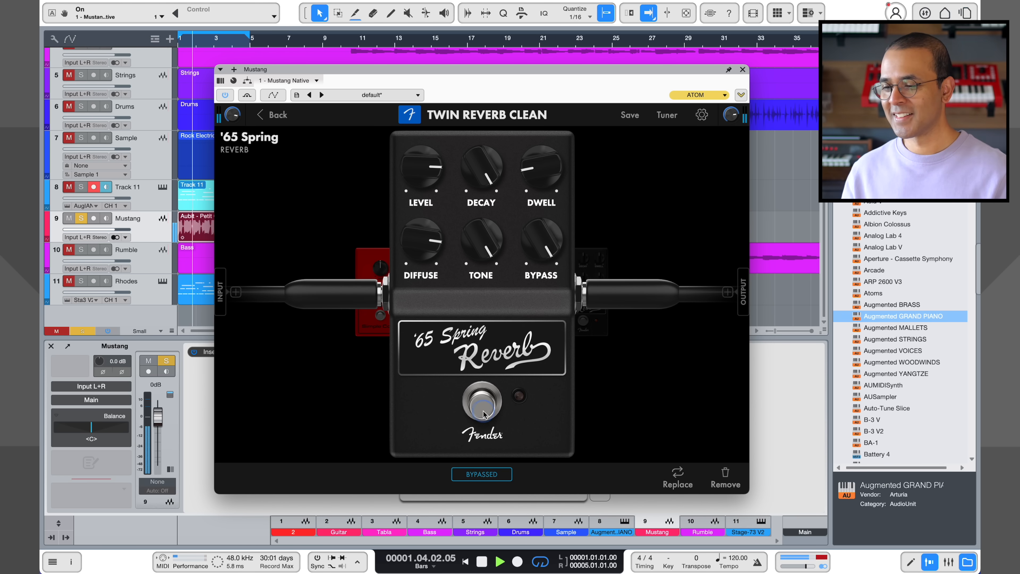
left_click(624, 226)
Open the Simple Comp pedal, compare its sound bypassed and active, and close the pedal view
left_click(363, 315)
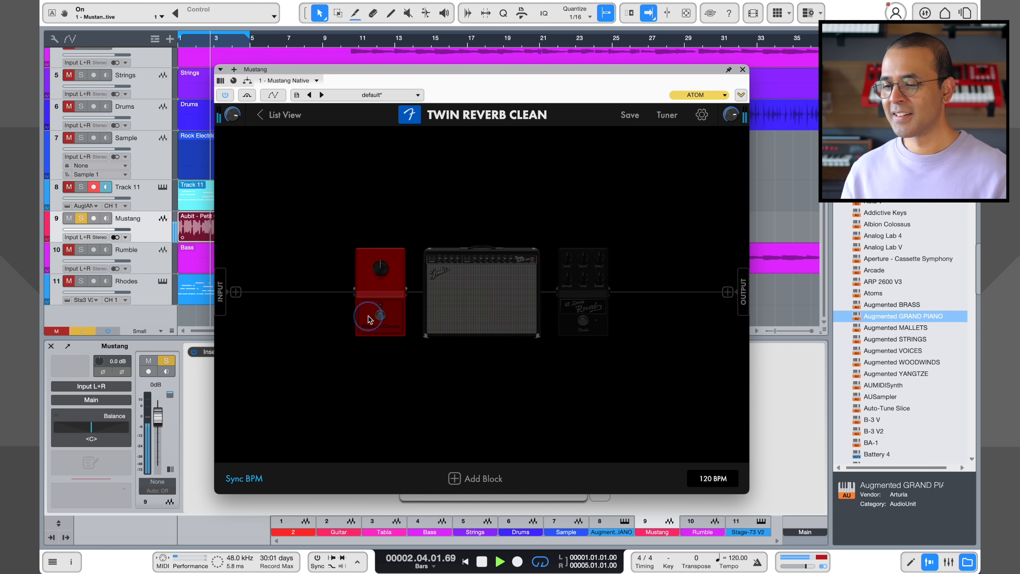
left_click(486, 399)
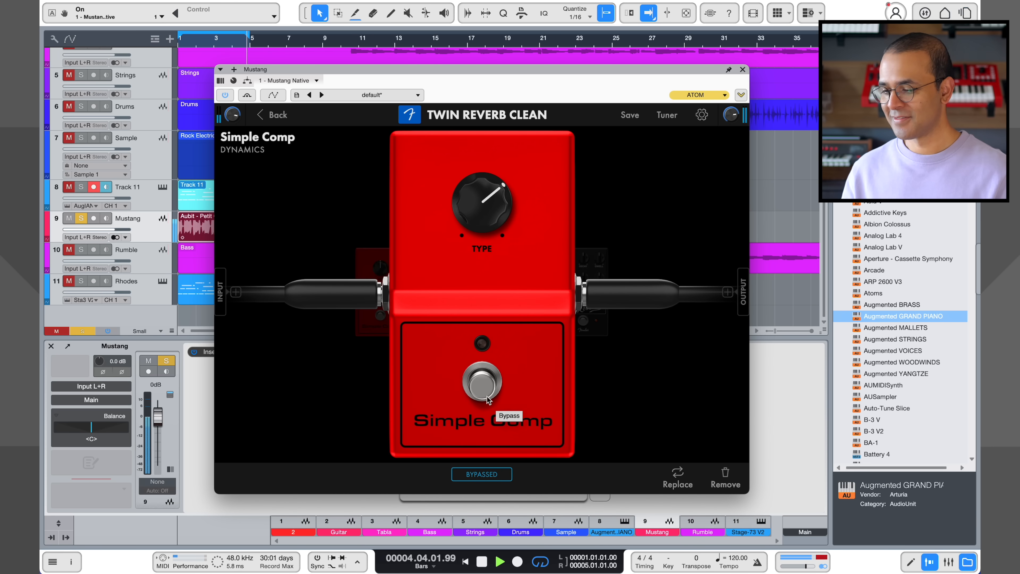
left_click(487, 400)
left_click(676, 403)
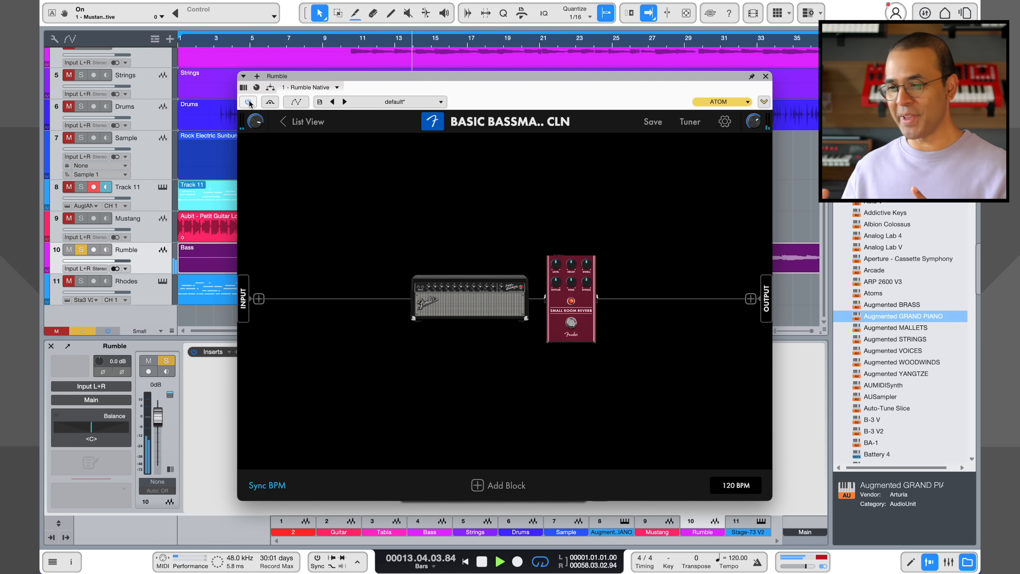
Adjust Gain, Treble and Middle on Rumble Native's Super Bassman OD amp and set Mid Freq to 1062.0
left_click(468, 299)
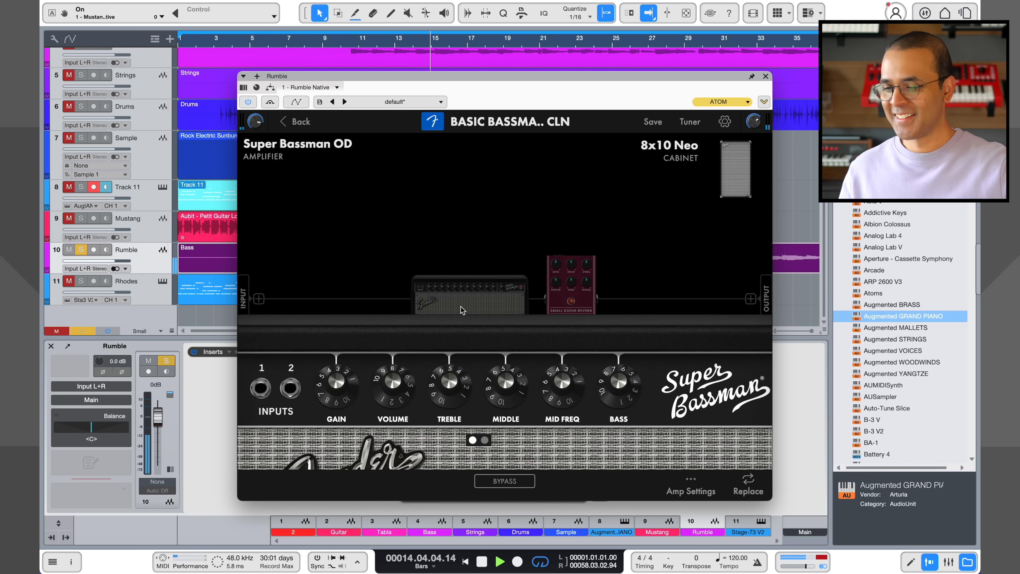
left_click_drag(339, 386, 338, 347)
left_click_drag(452, 388, 446, 354)
left_click_drag(506, 386, 563, 396)
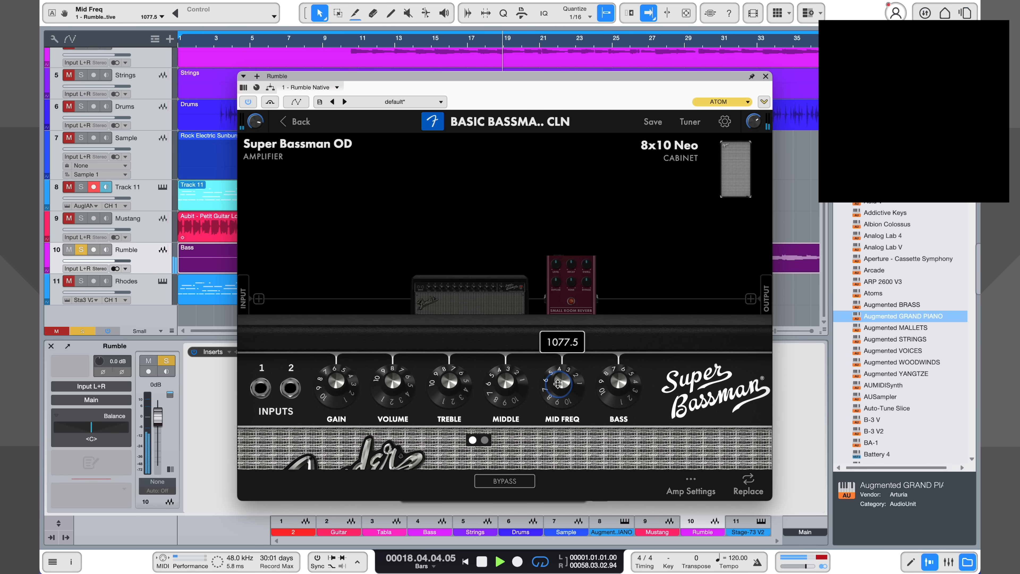
Open Rumble Native's Small Room reverb pedal and set its Level to 10.0
left_click(568, 300)
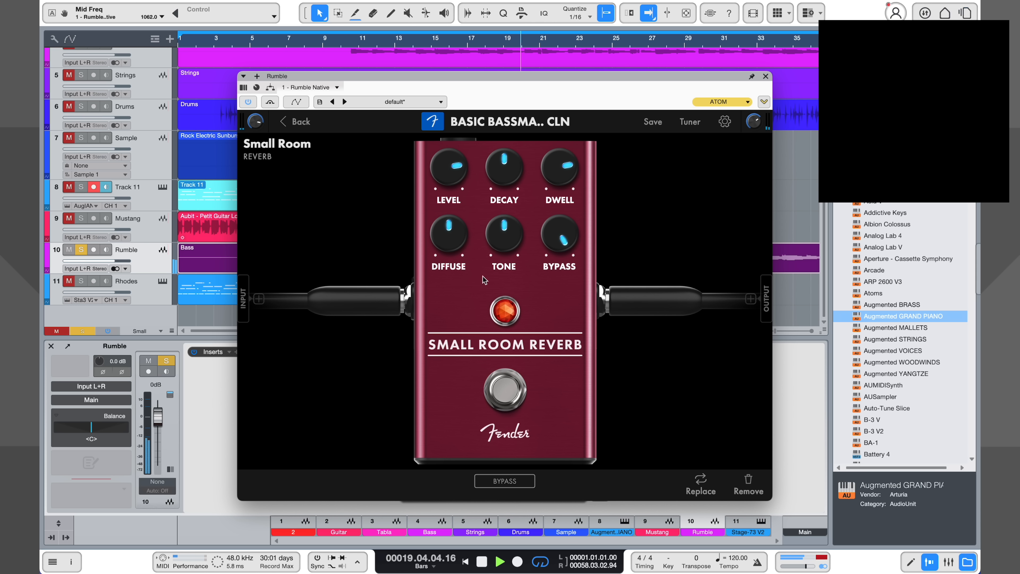
left_click_drag(454, 174, 451, 212)
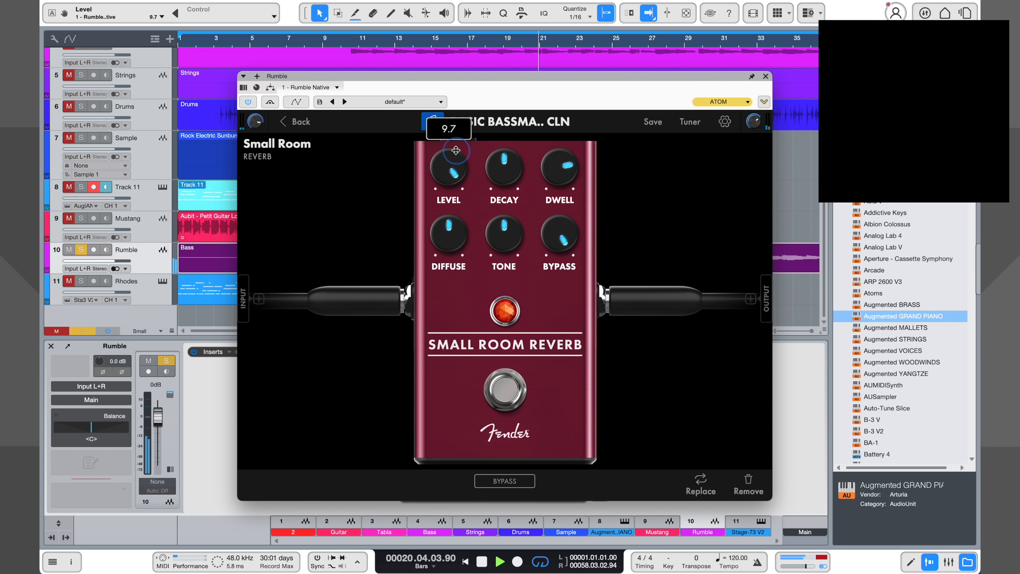
left_click_drag(456, 151, 456, 148)
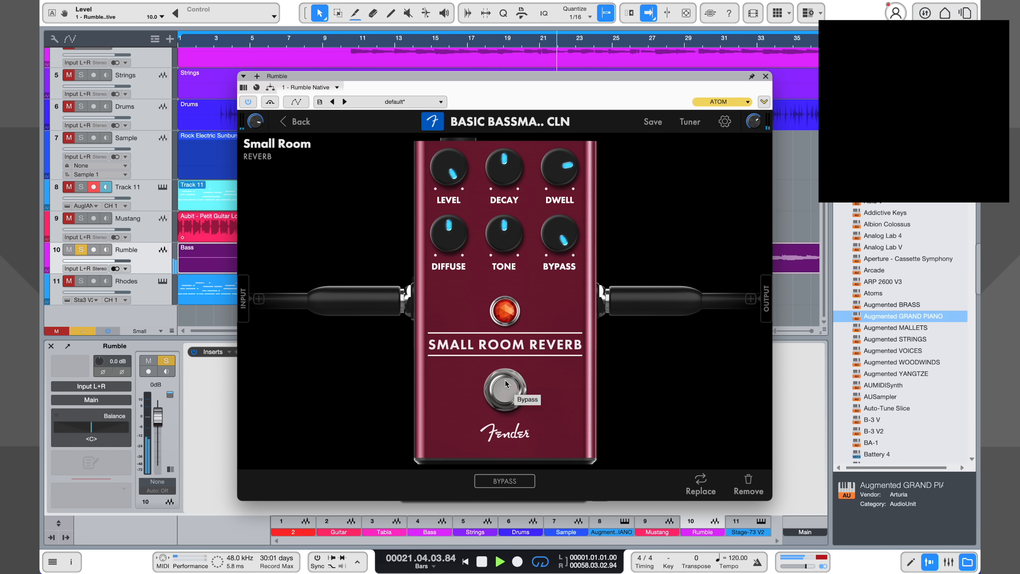